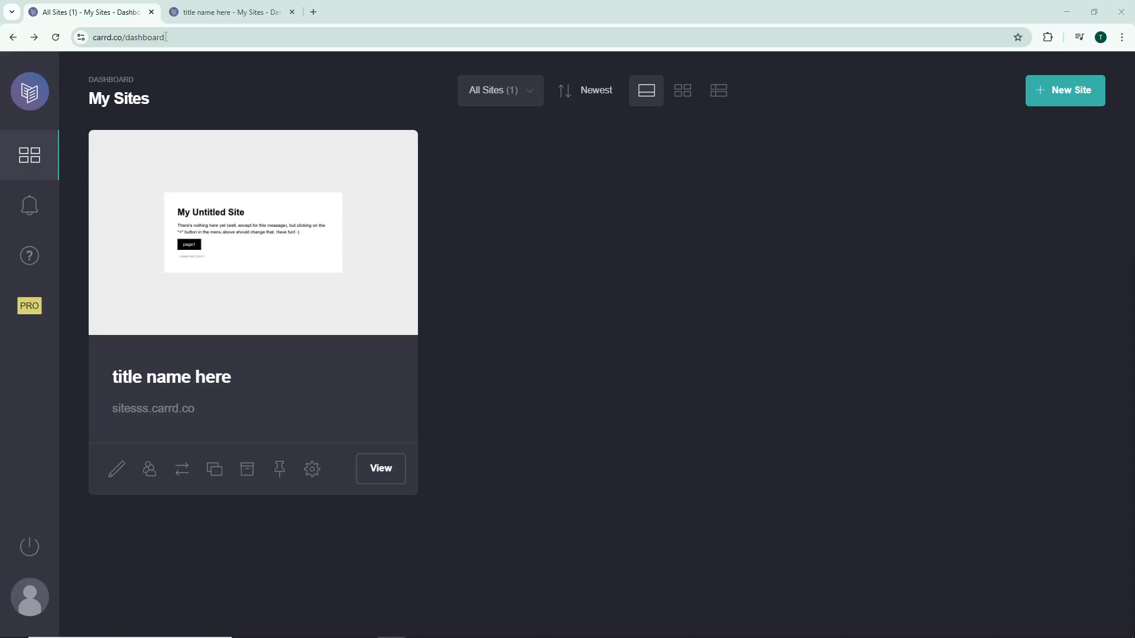
- Create a new site using the Blank Page starting point
left_click(1051, 101)
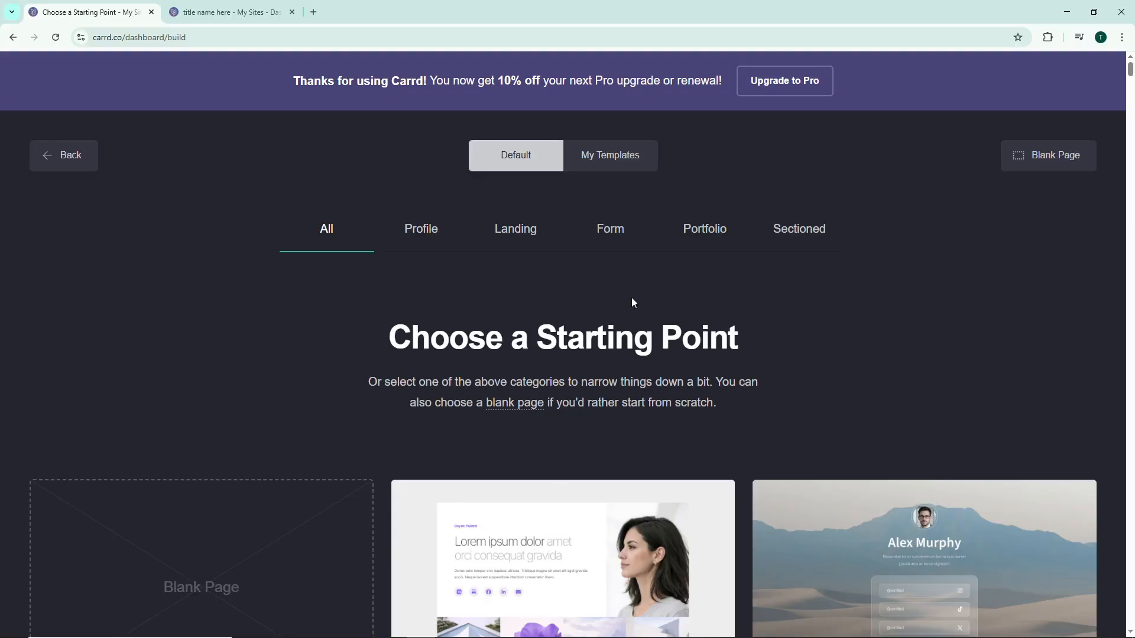
scroll(528, 298, "down", 4)
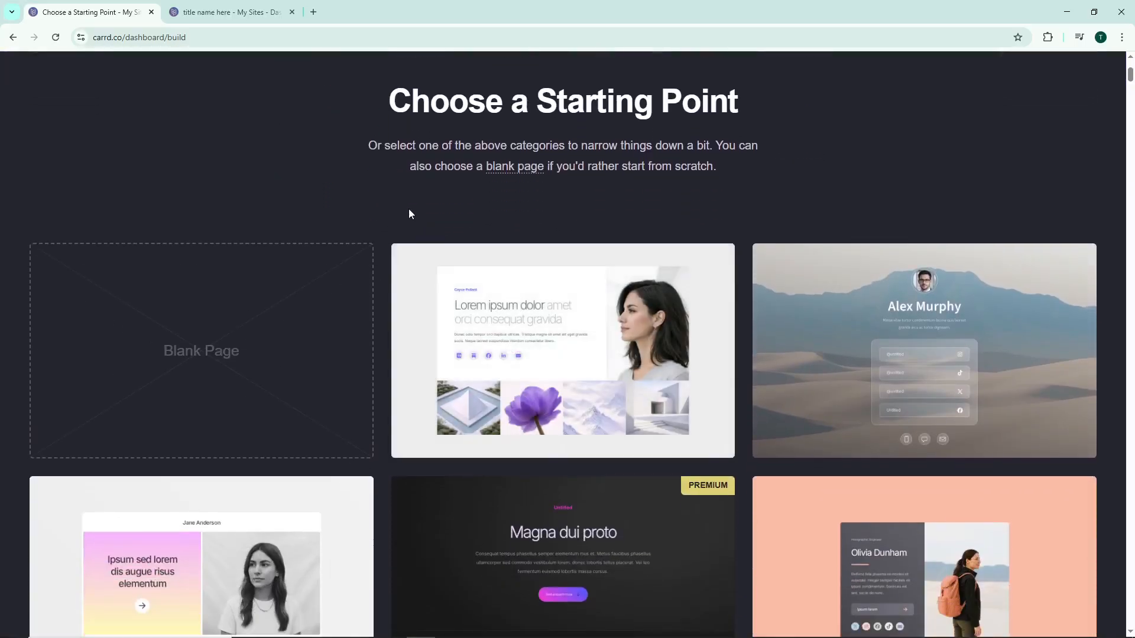
mouse_move(347, 264)
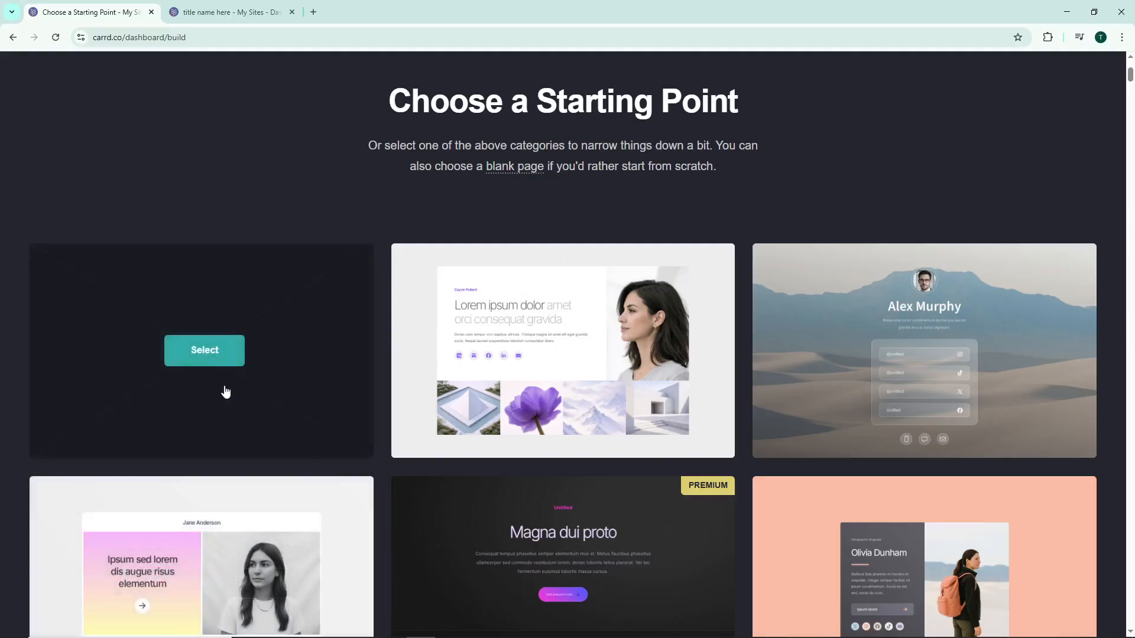
left_click(218, 364)
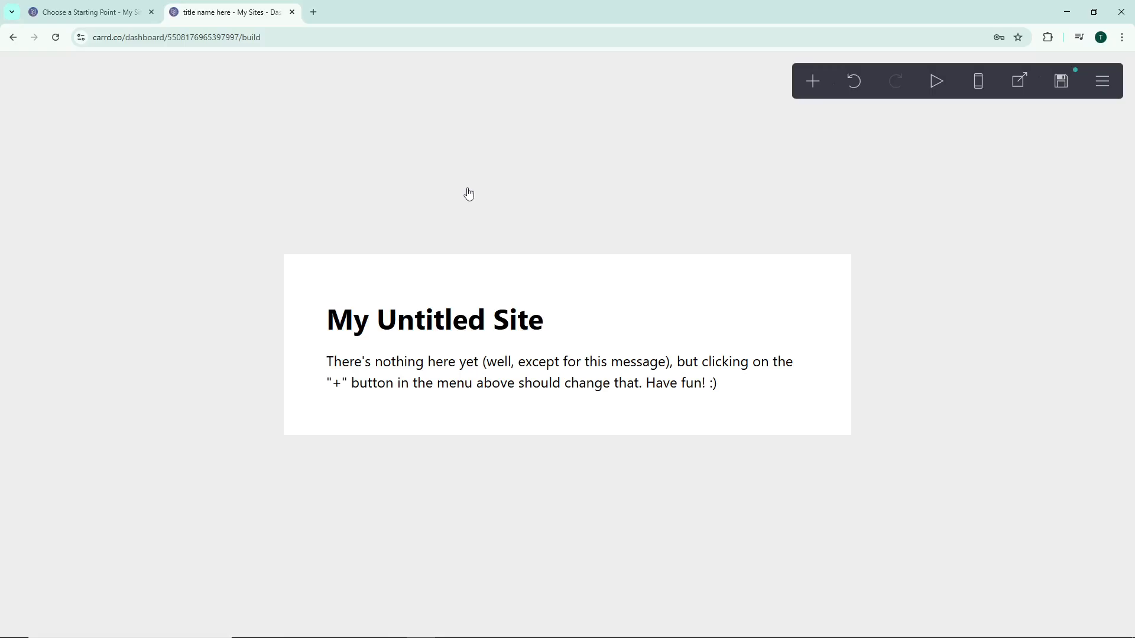
- Add a Section Break control below the site's introductory text
left_click(814, 82)
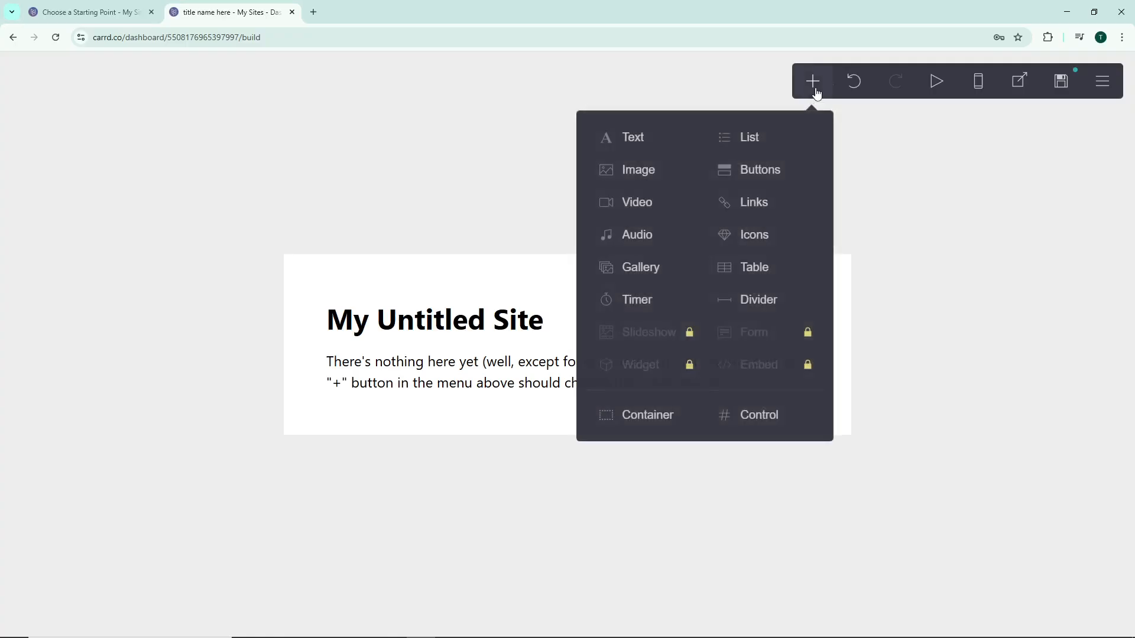
left_click(755, 427)
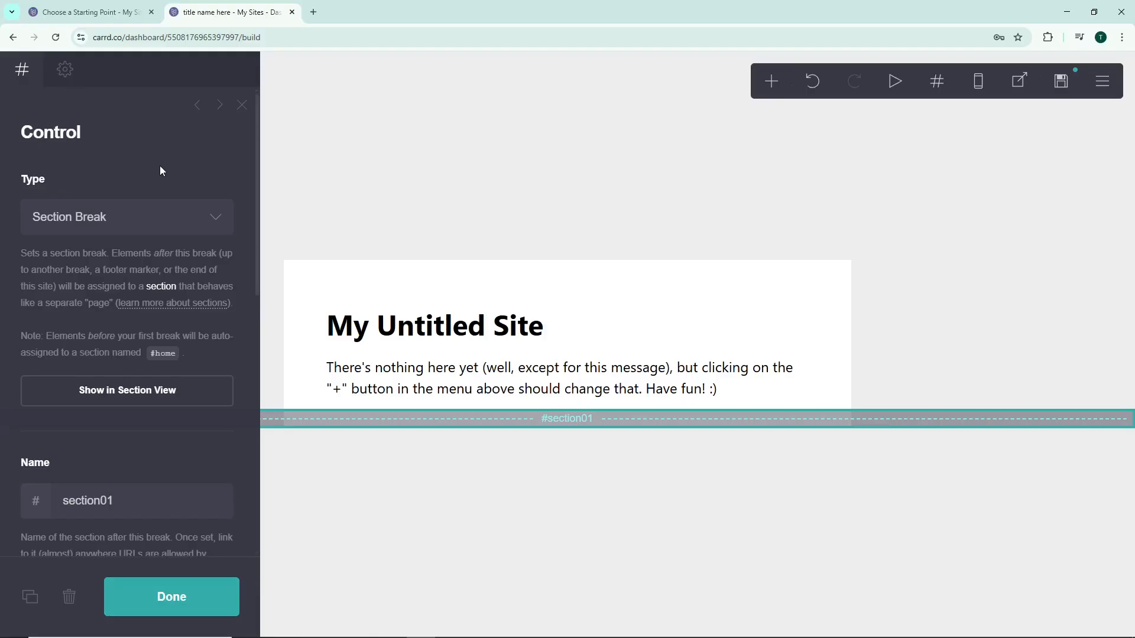
scroll(54, 434, "down", 1)
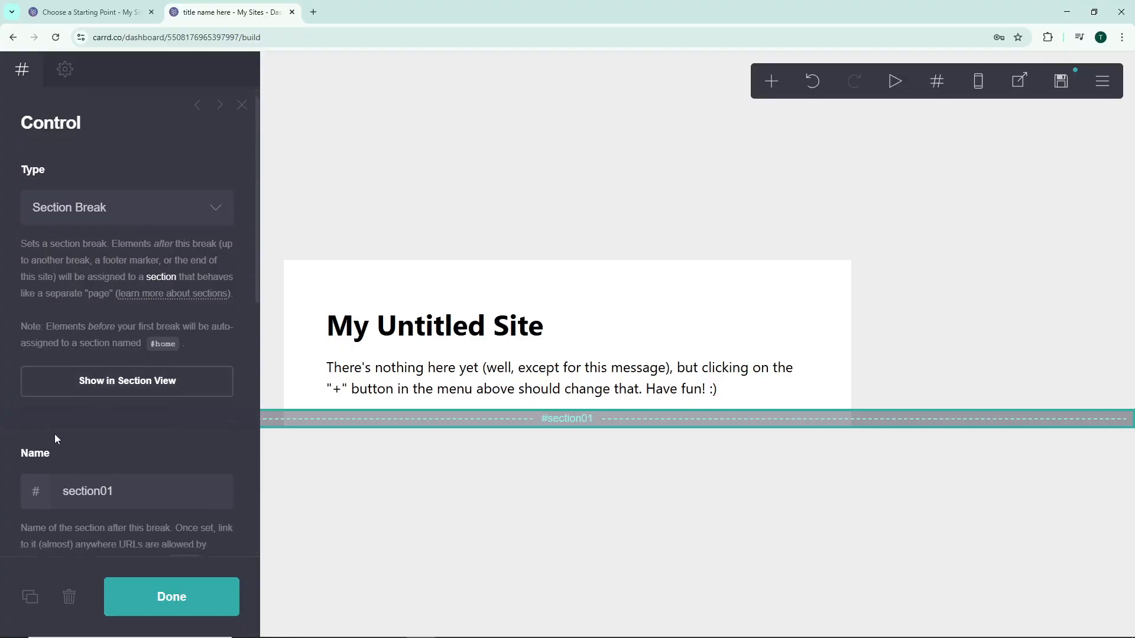
scroll(94, 387, "up", 1)
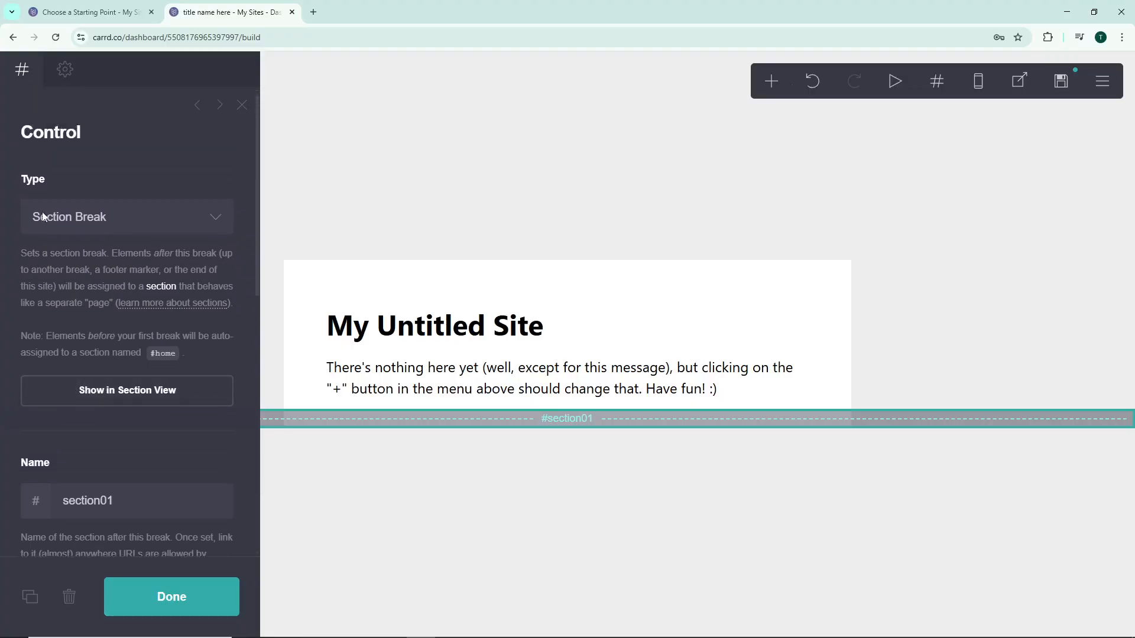
scroll(55, 434, "down", 1)
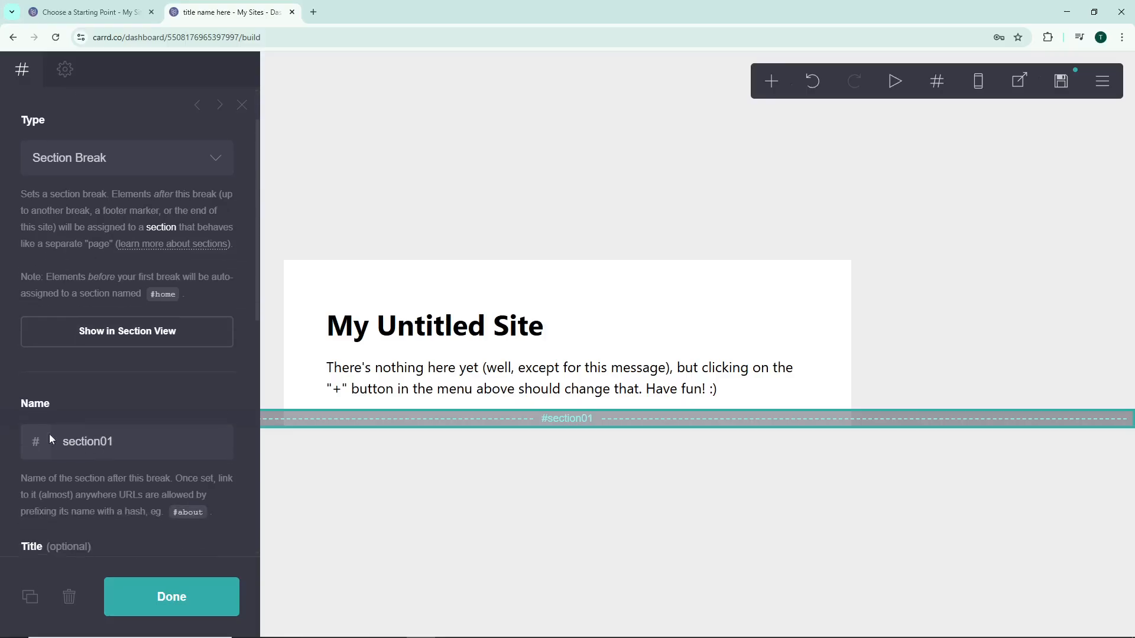
- Name the new section page1 and finish editing the section break
left_click(119, 442)
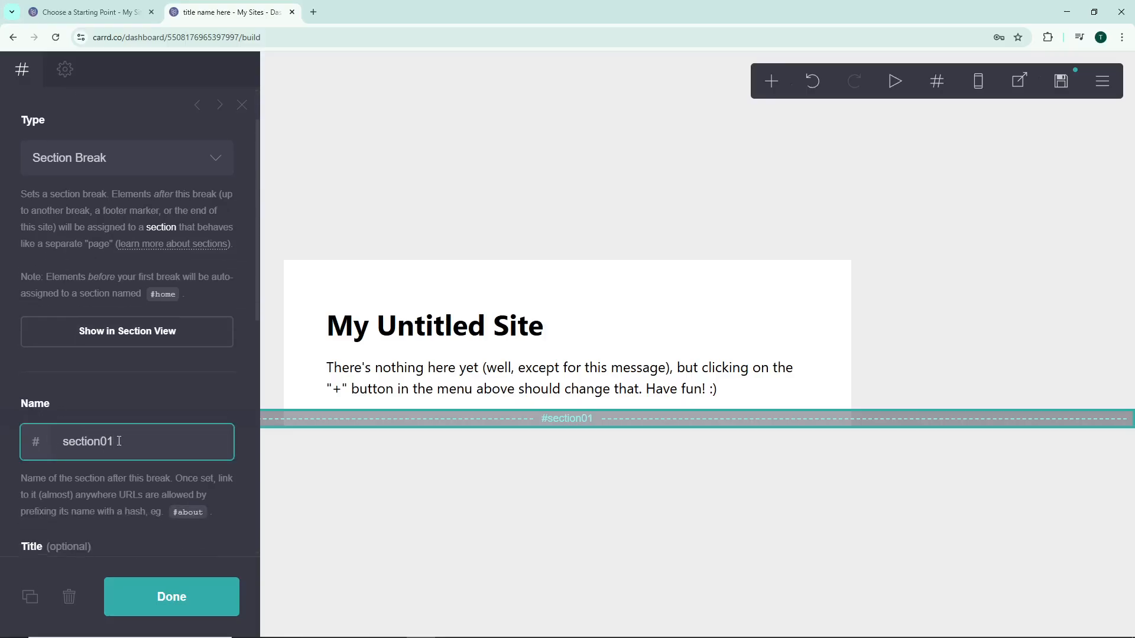
key("BackSpace")
key("BackSpace")
key("BackSpace")
key("BackSpace")
key("BackSpace")
key("BackSpace")
key("BackSpace")
key("BackSpace")
key("BackSpace")
type("page1")
scroll(108, 434, "down", 1)
scroll(107, 421, "down", 1)
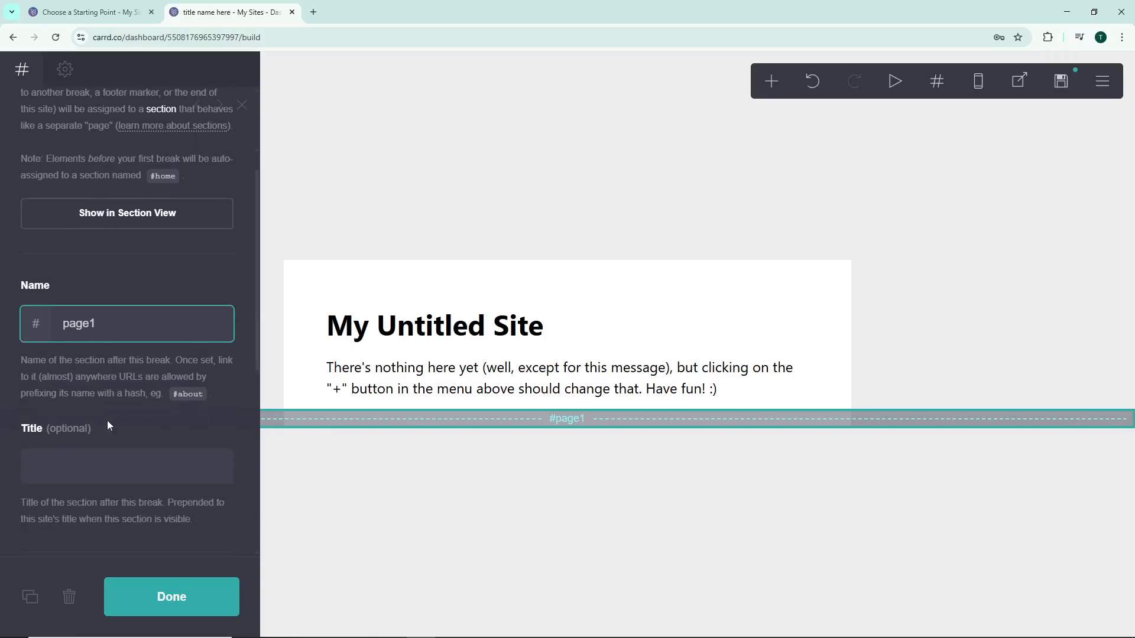
left_click(203, 606)
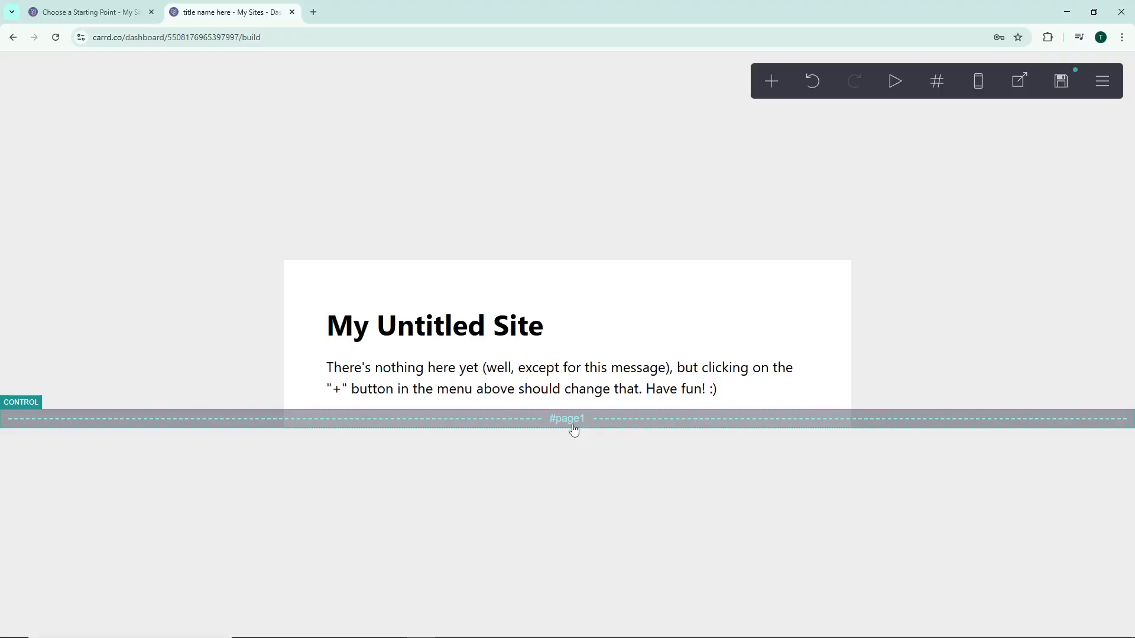
- Add a Buttons element and move it above the #page1 section break, under the introductory text
left_click(772, 82)
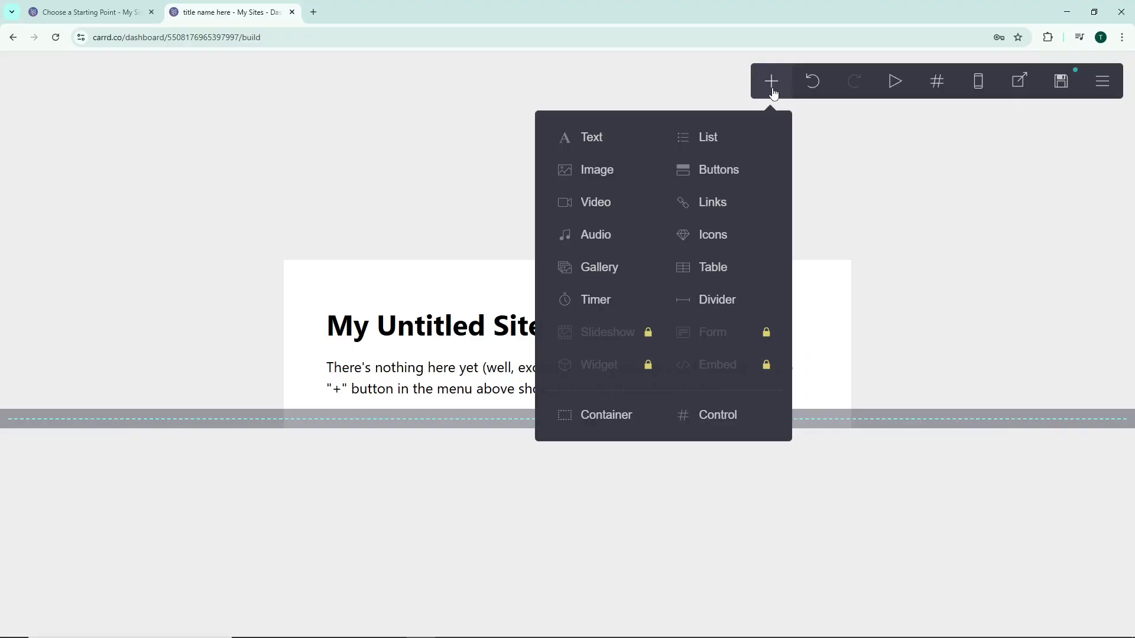
left_click(720, 170)
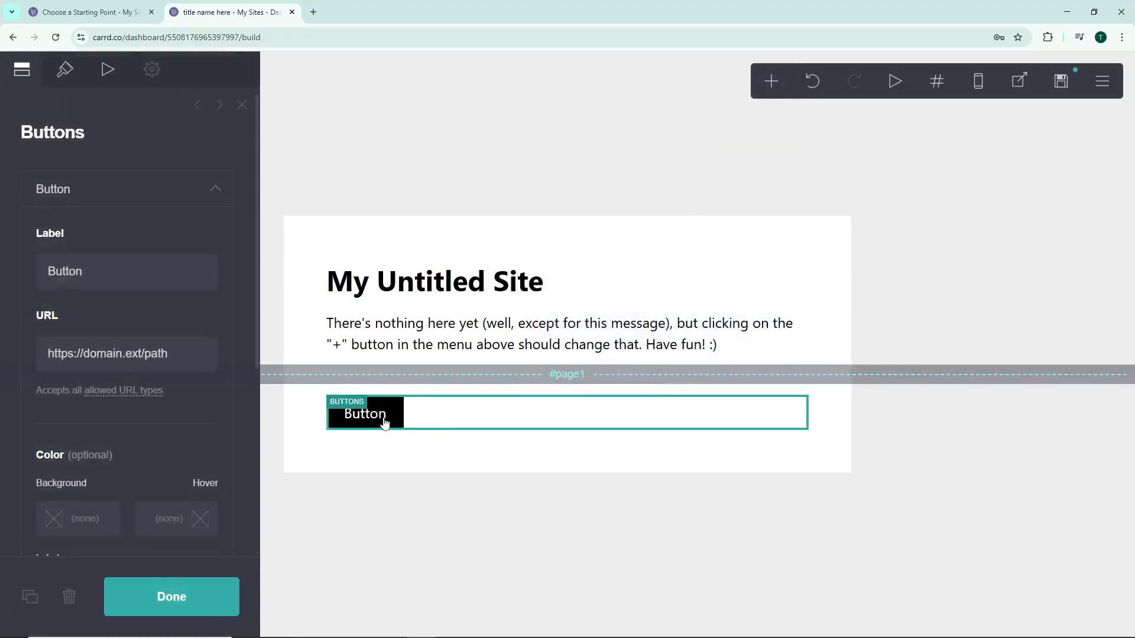
left_click_drag(384, 423, 386, 365)
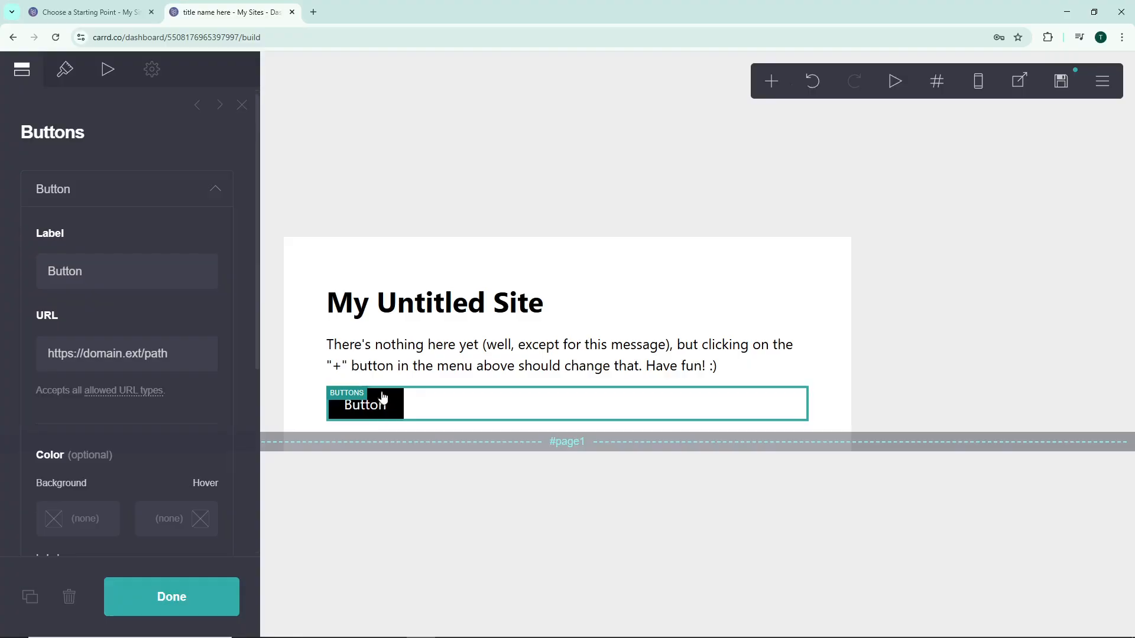
- Change the button's label to page1
left_click(184, 196)
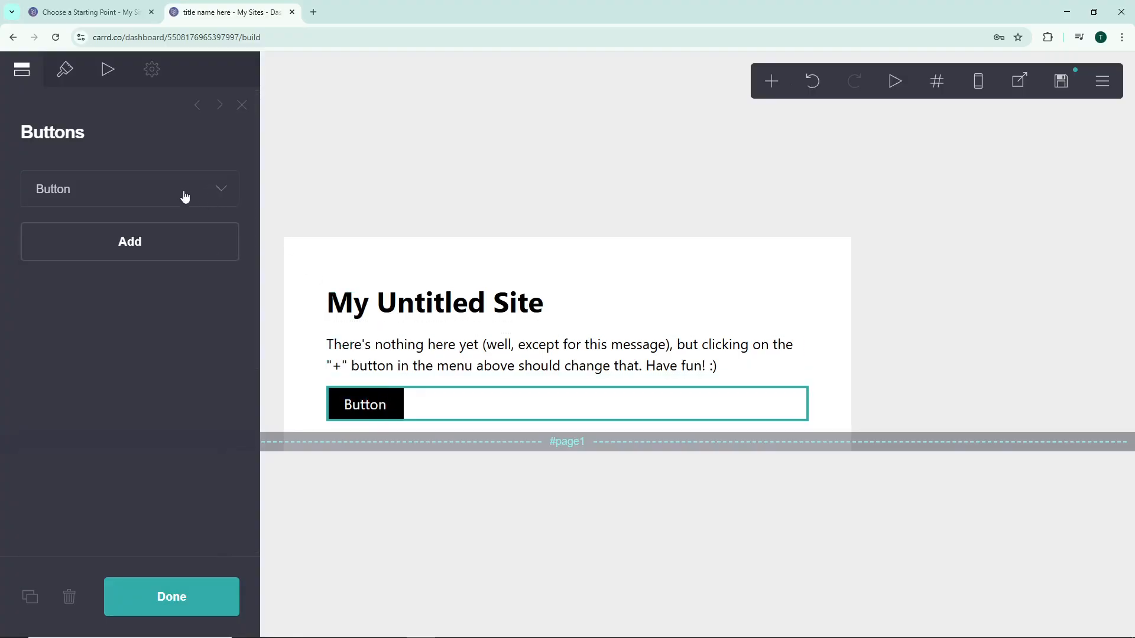
left_click(184, 195)
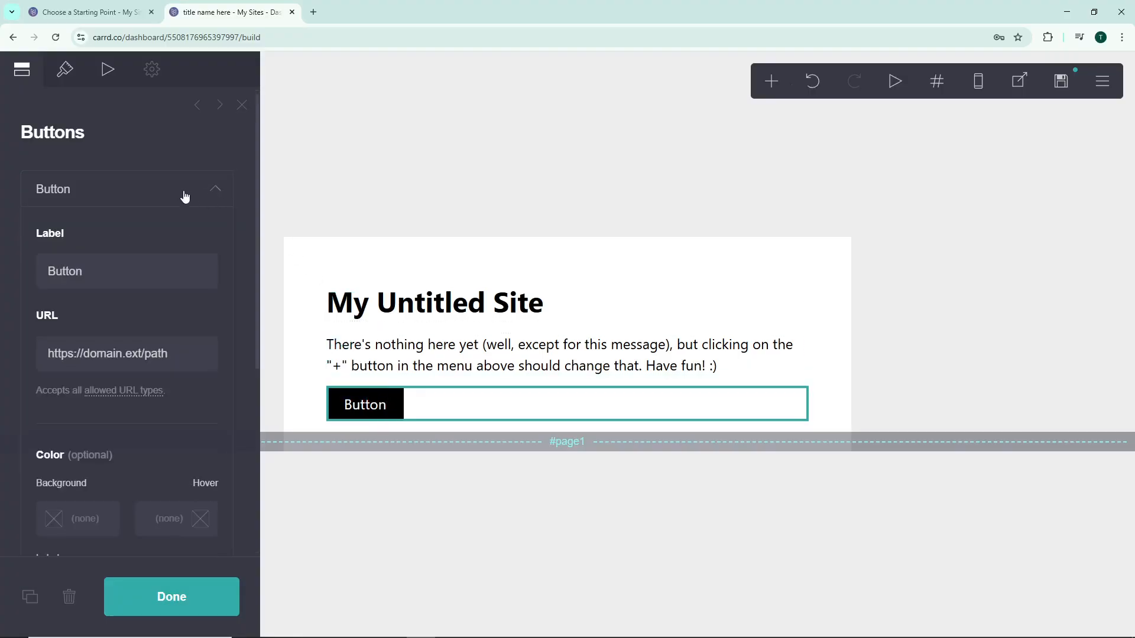
left_click(118, 269)
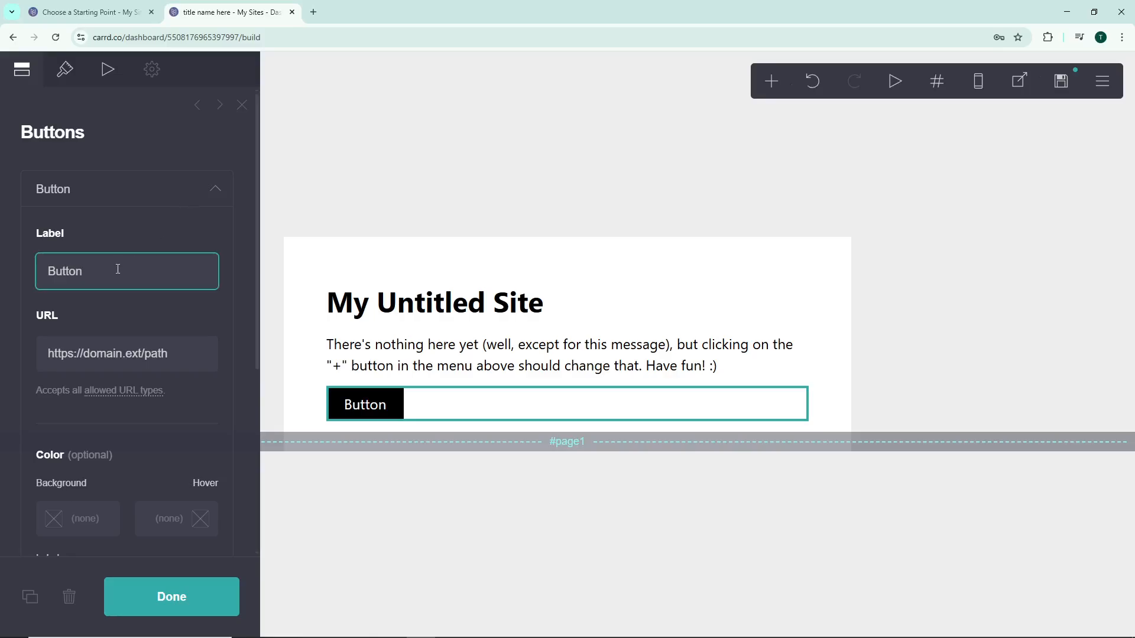
key("BackSpace")
key("BackSpace")
key("BackSpace")
key("BackSpace")
key("BackSpace")
key("BackSpace")
type("page1")
key("BackSpace")
type("1")
- Set the button's URL to #page1 and finish editing the button
left_click(178, 356)
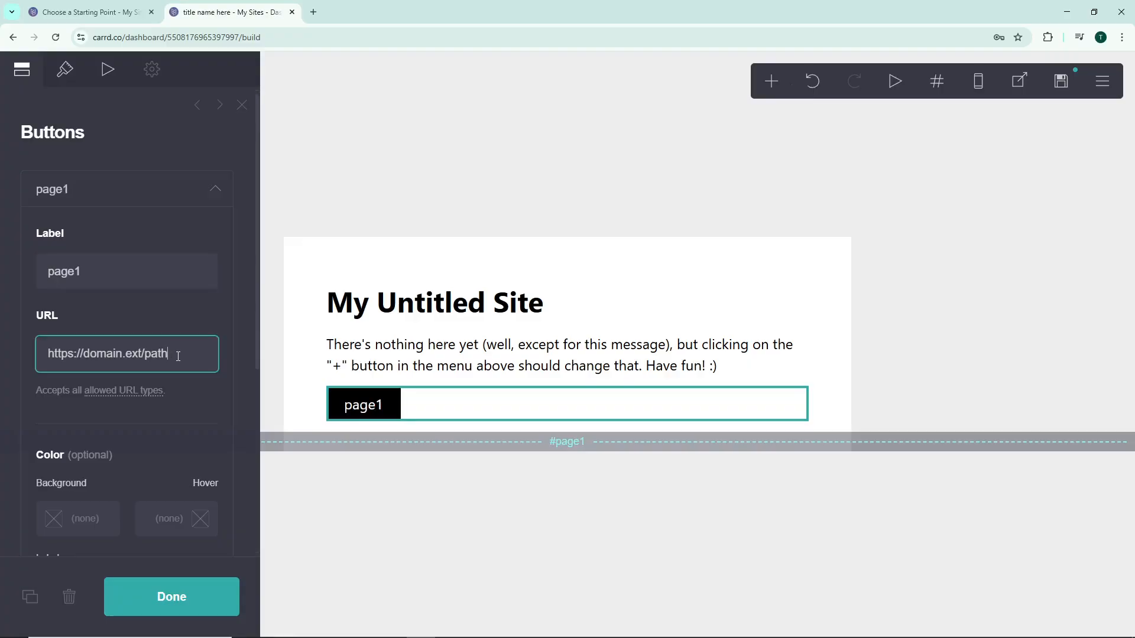
key("BackSpace")
key("BackSpace")
key("BackSpace")
key("BackSpace")
key("BackSpace")
key("BackSpace")
key("BackSpace")
key("BackSpace")
key("BackSpace")
key("BackSpace")
key("BackSpace")
key("BackSpace")
key("BackSpace")
key("BackSpace")
key("BackSpace")
key("BackSpace")
key("BackSpace")
key("BackSpace")
key("BackSpace")
key("BackSpace")
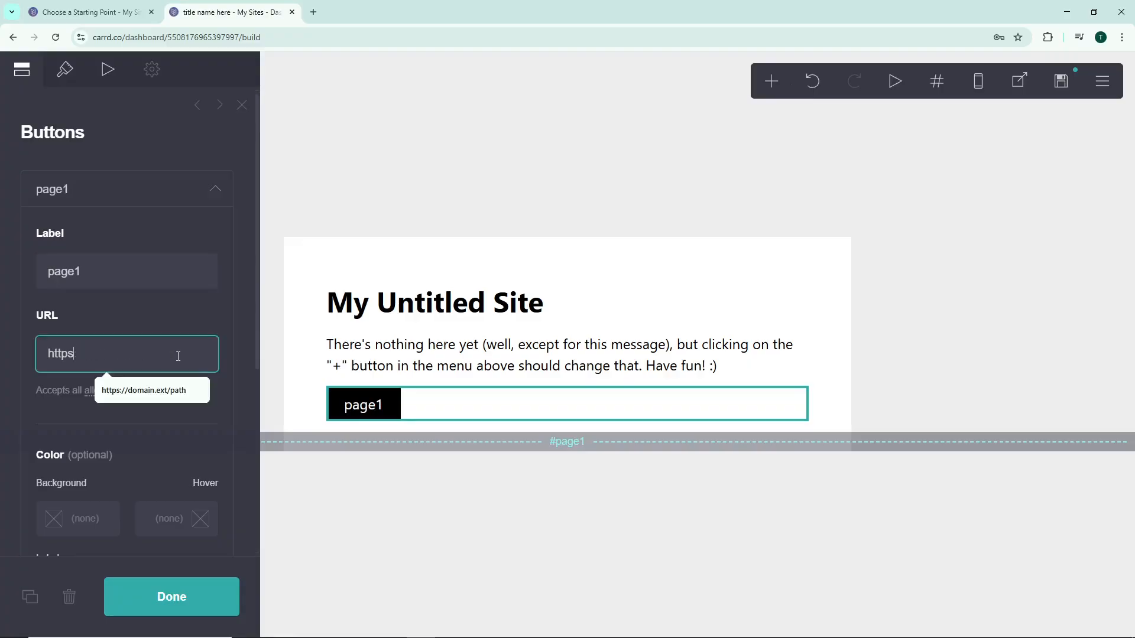
key("BackSpace")
key("BackSpace")
type("#pag")
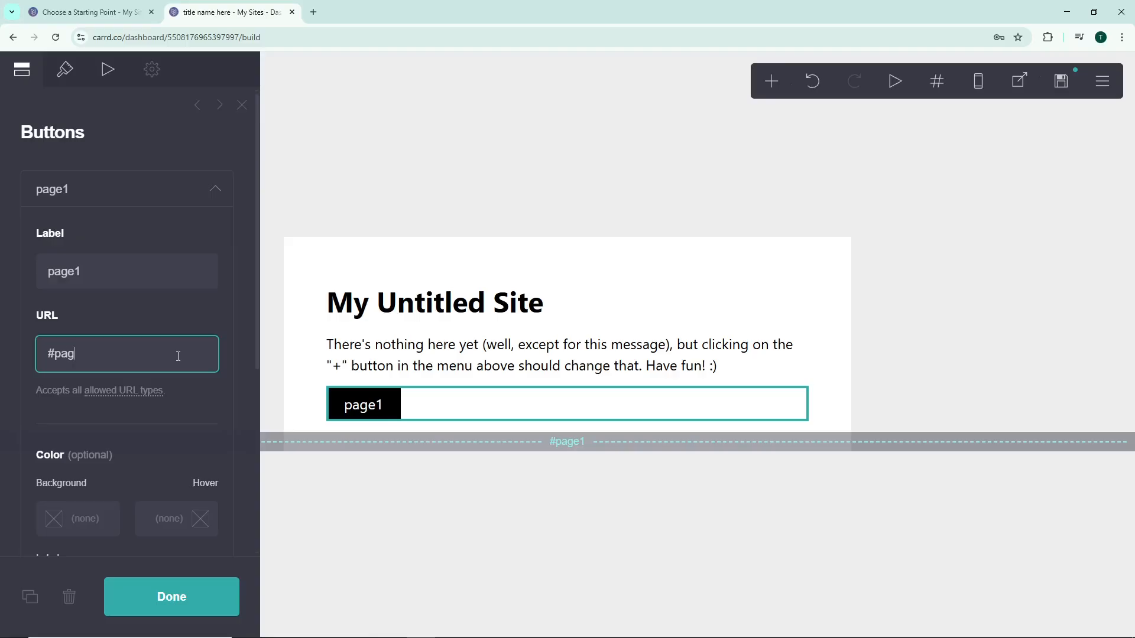
type("e1")
scroll(169, 344, "down", 1)
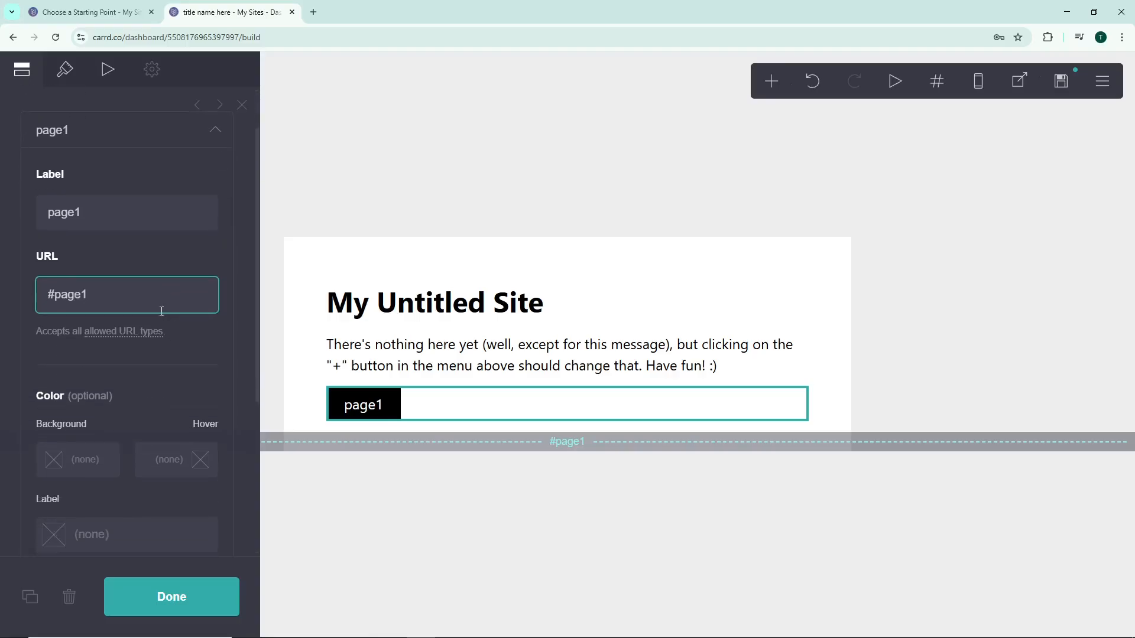
left_click(171, 597)
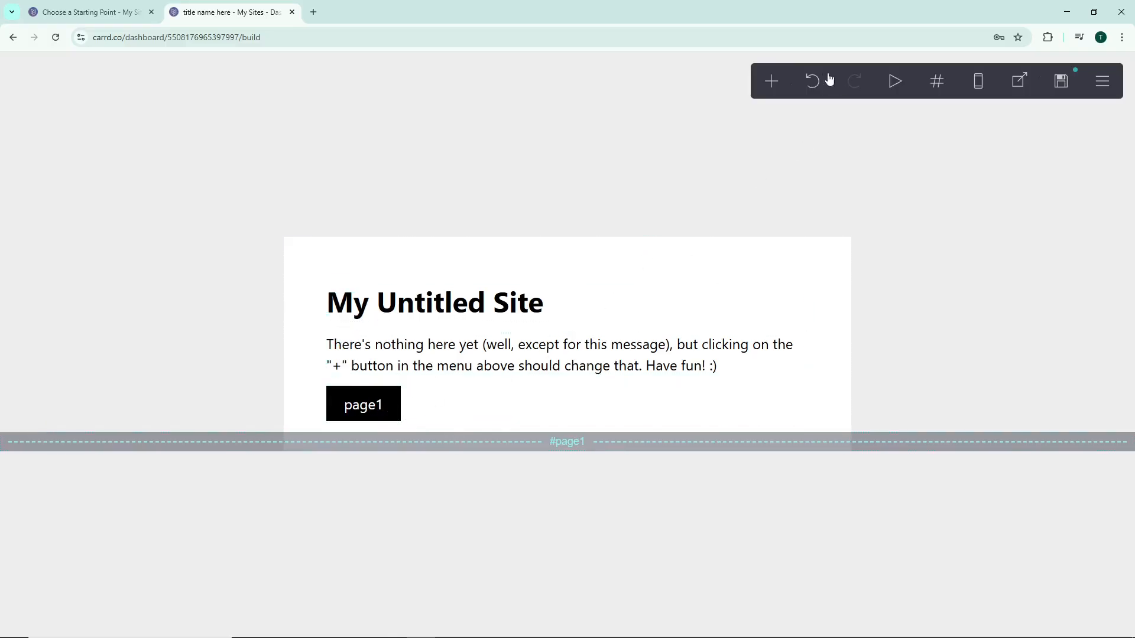
- Add a List element below the #page1 break and change its first item to "First example"
left_click(773, 89)
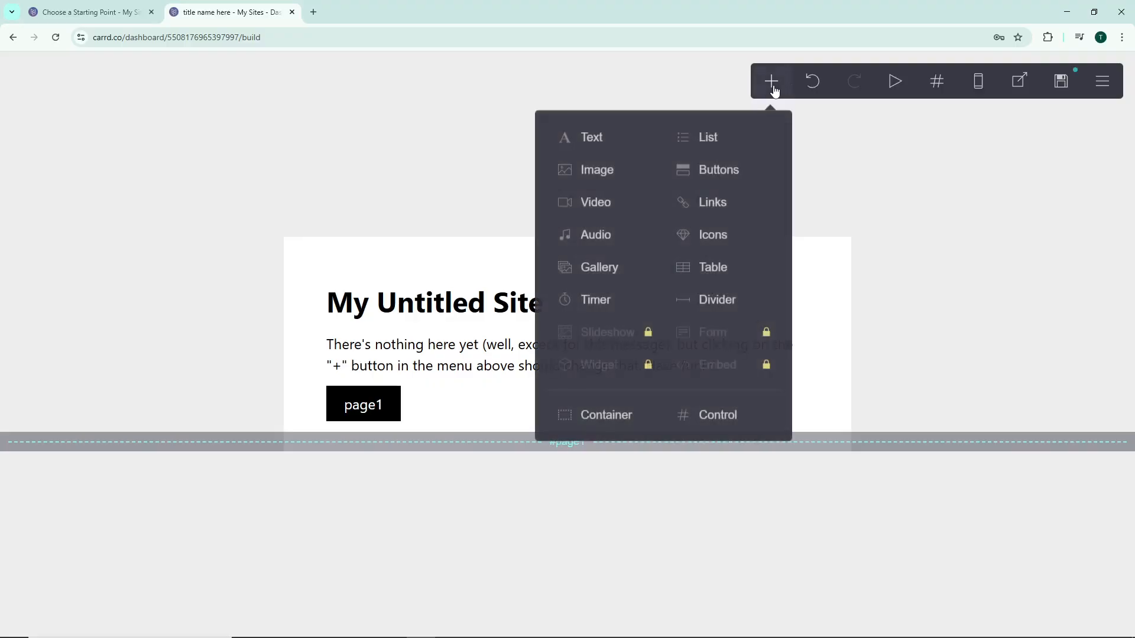
left_click(732, 143)
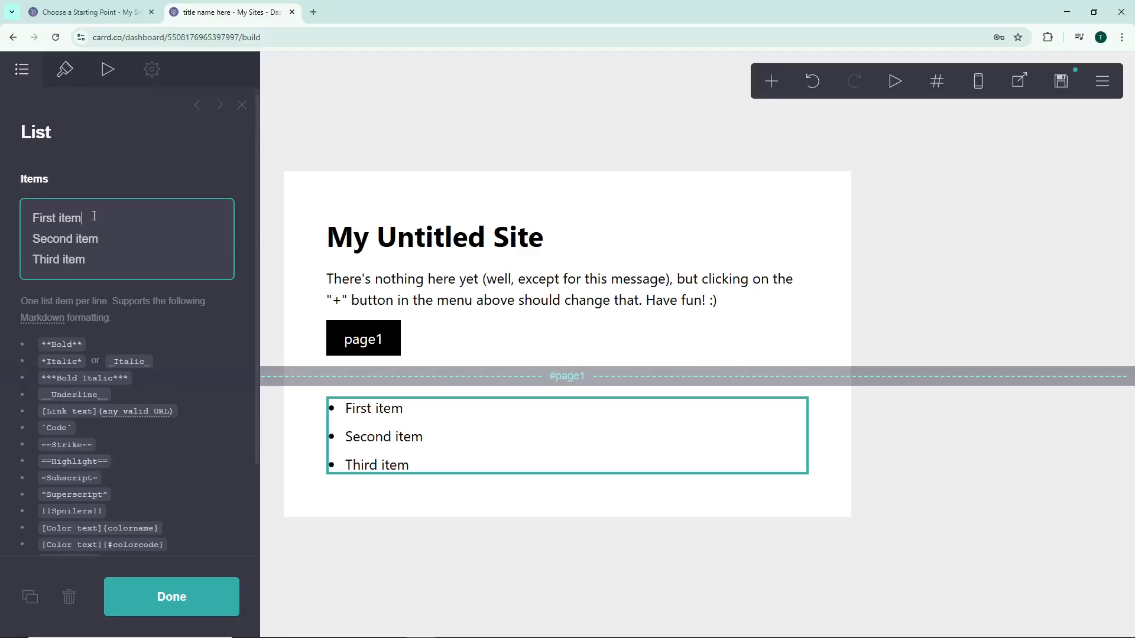
key("BackSpace")
key("BackSpace")
key("BackSpace")
key("BackSpace")
type("example")
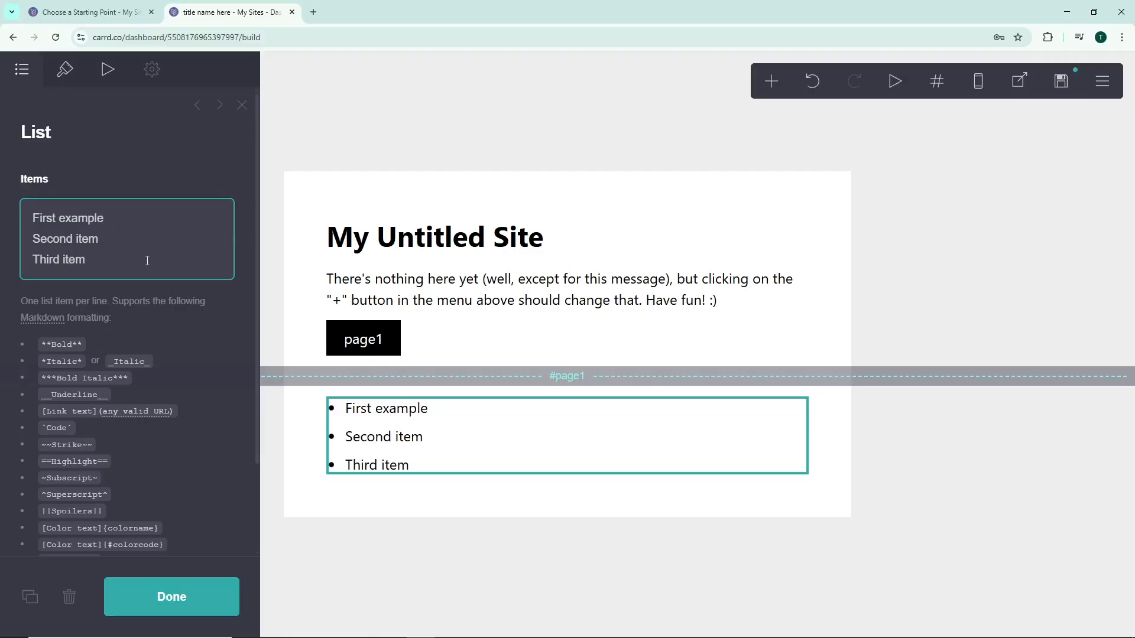
scroll(148, 260, "down", 1)
left_click(191, 600)
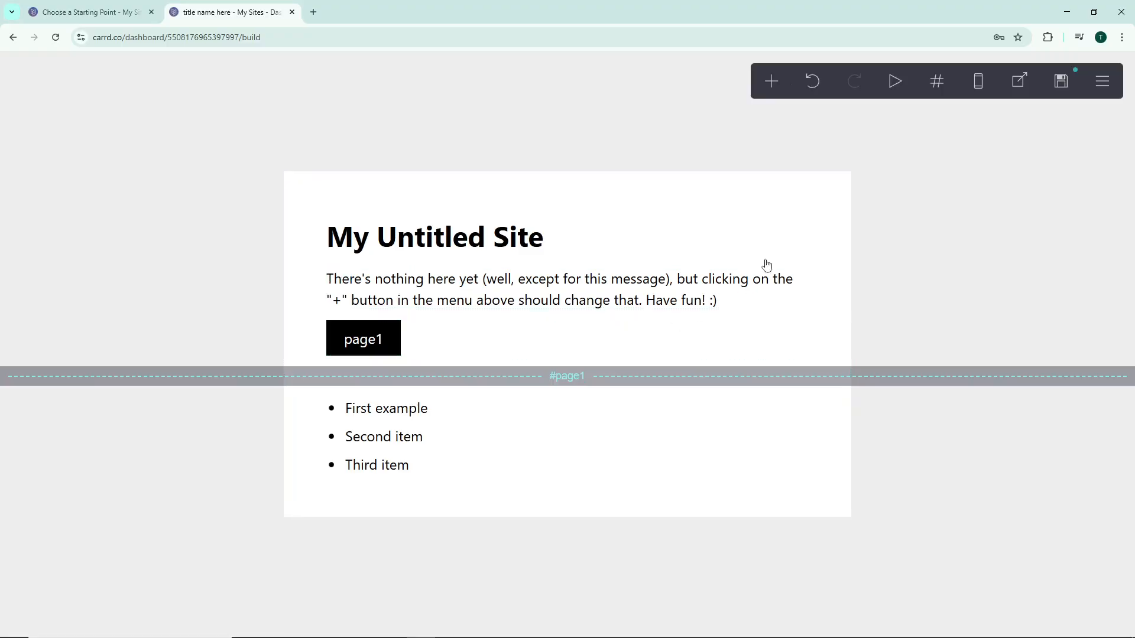
- Publish the site to the .carrd.co URL with the name sitesss
left_click(1062, 82)
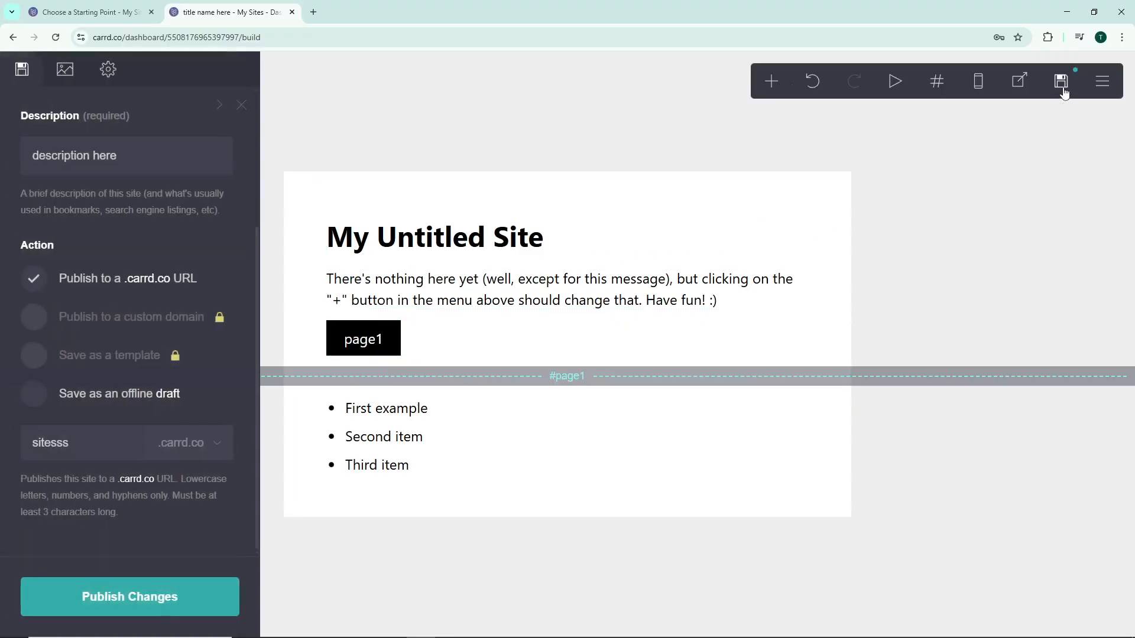
scroll(109, 205, "up", 3)
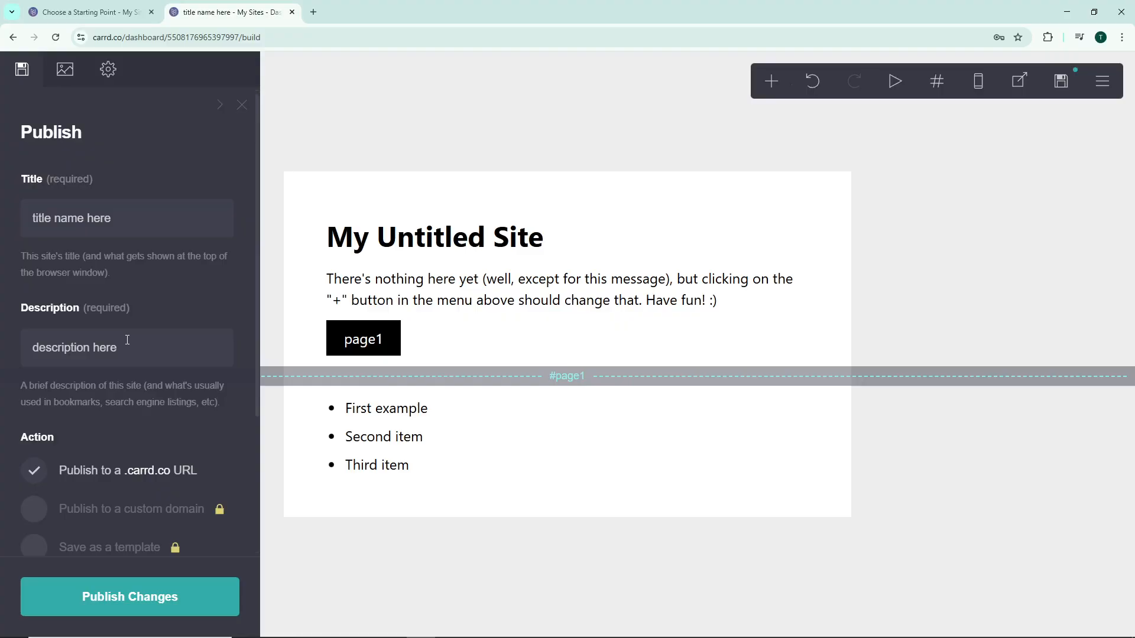
scroll(127, 340, "down", 3)
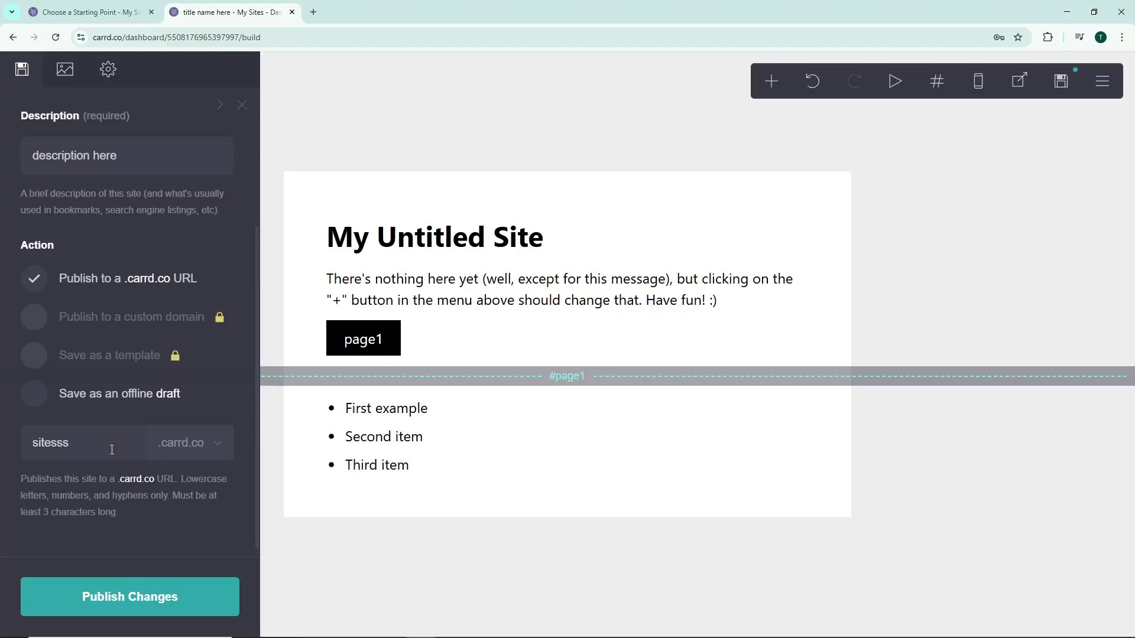
left_click(93, 444)
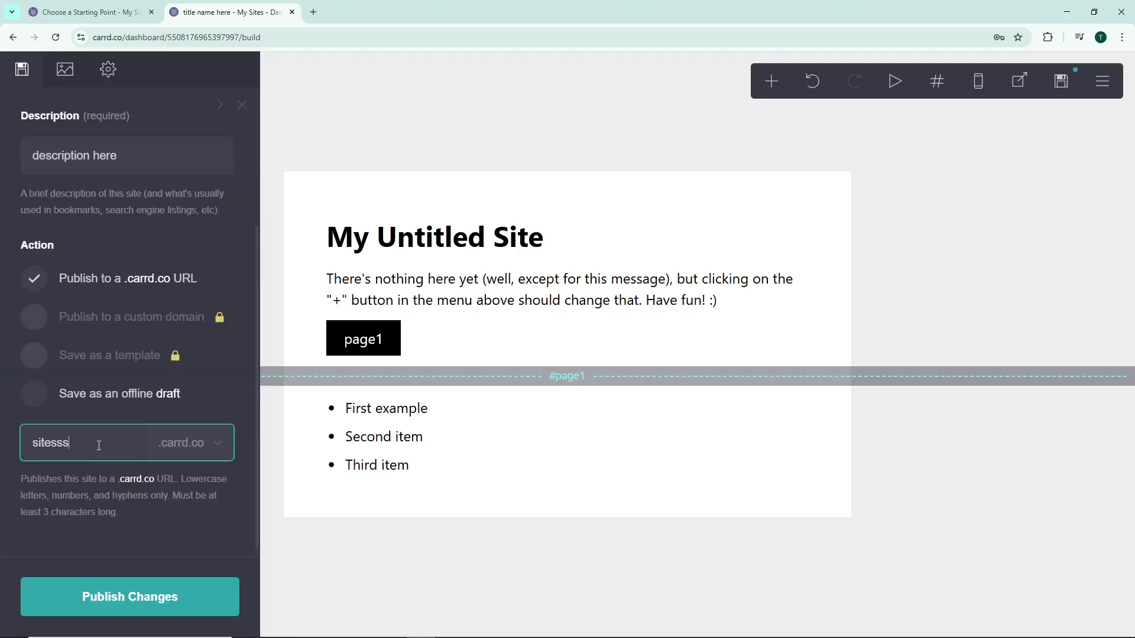
key("BackSpace")
key("BackSpace")
key("BackSpace")
type("ss")
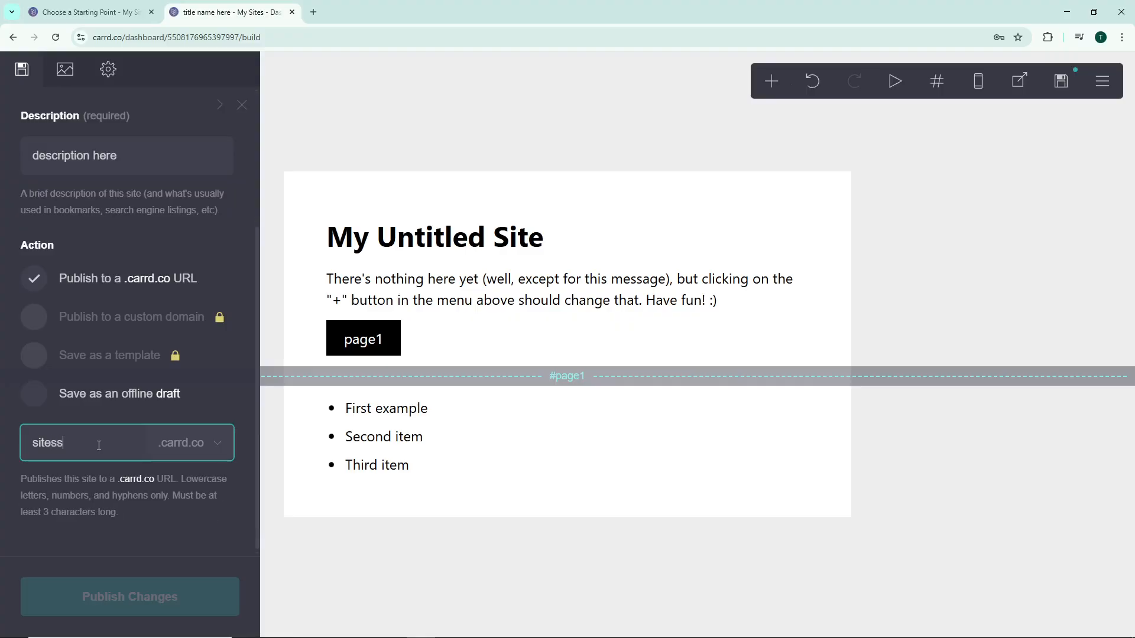
type("s")
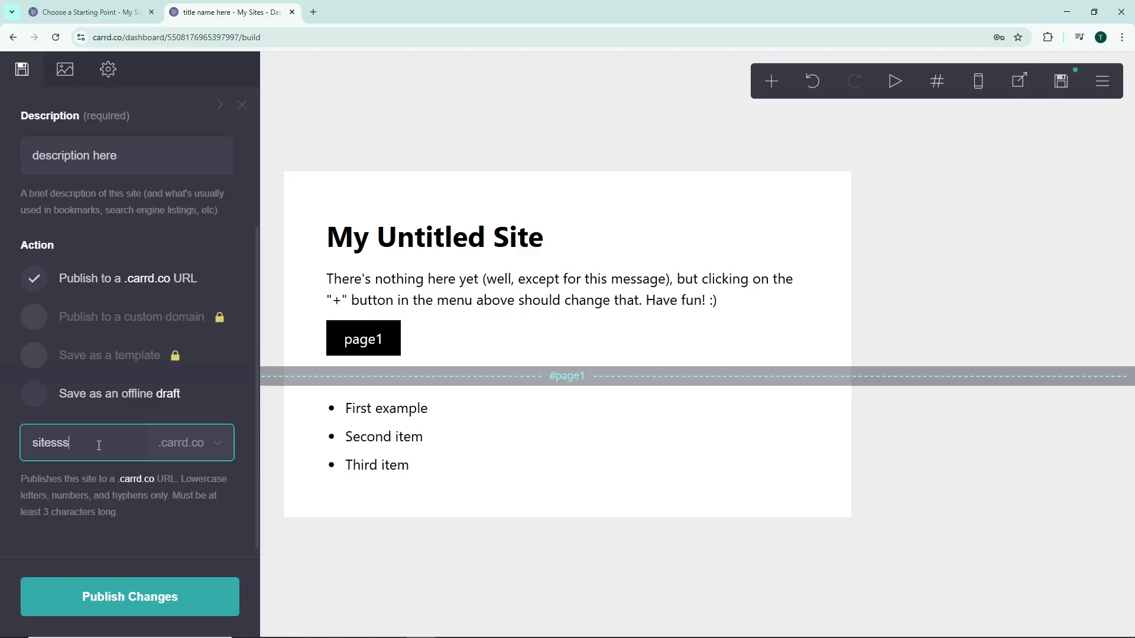
left_click(131, 611)
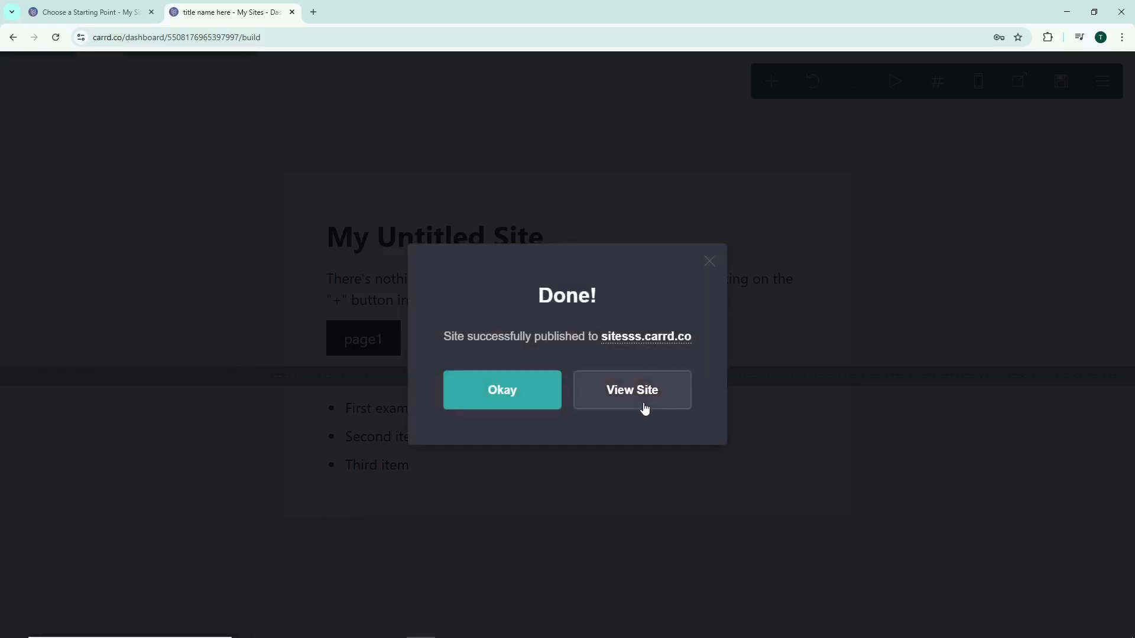
- View the published site and follow its page1 button to check the linked section
left_click(644, 407)
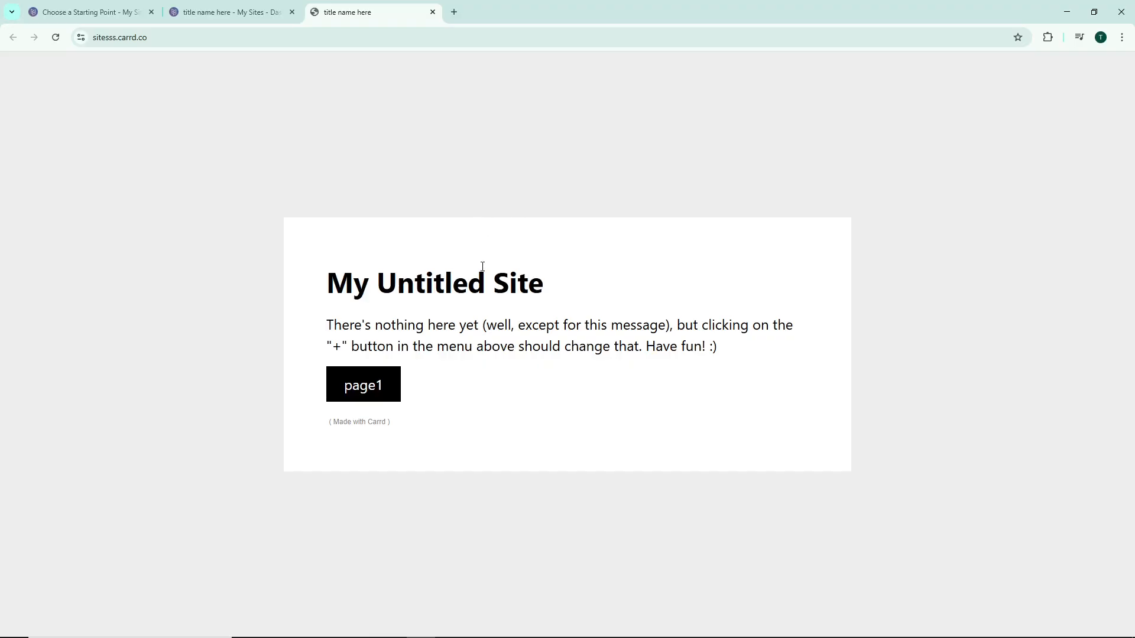
left_click(372, 395)
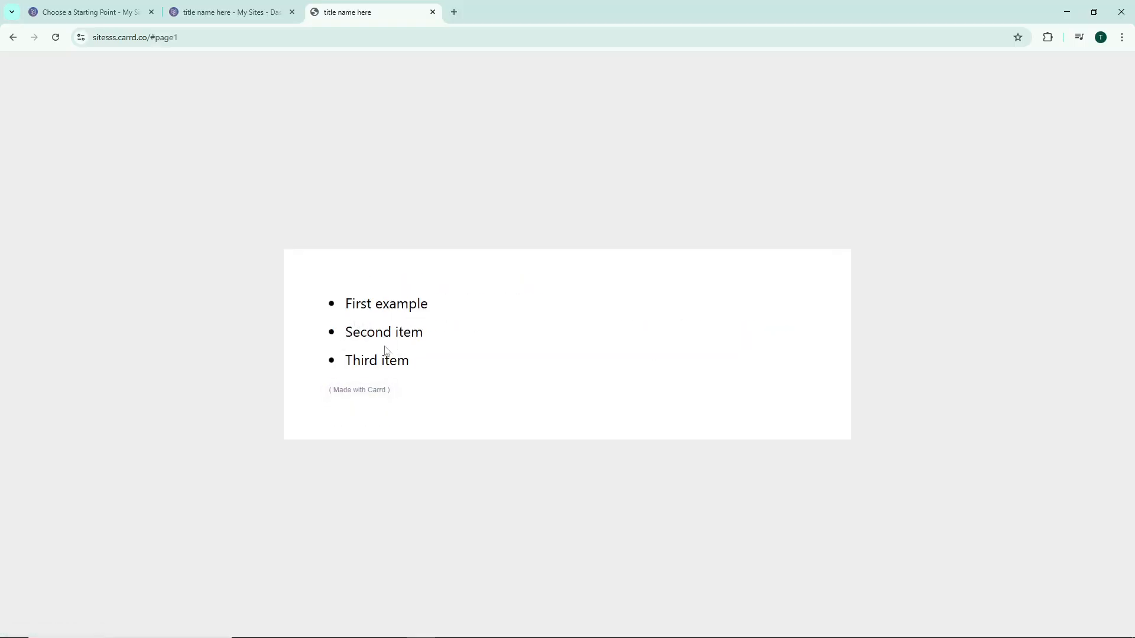